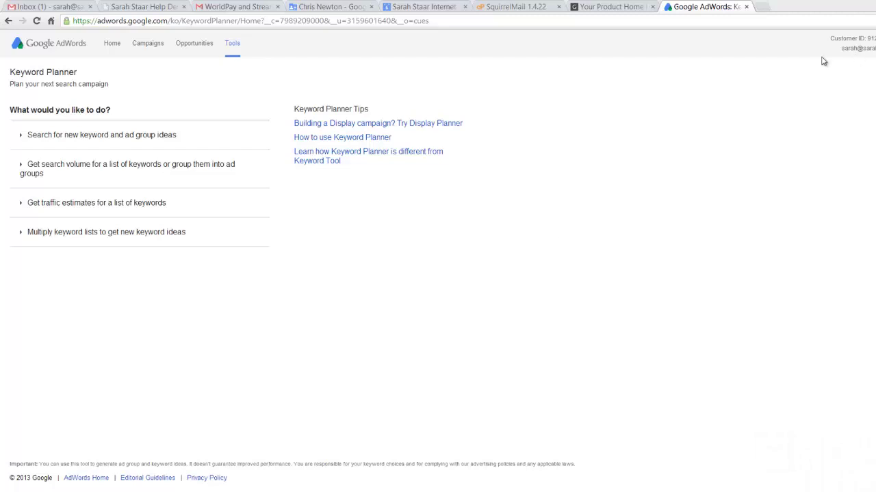
Step: Copy the phrase "under floor heating" from the Notepad note and return to Keyword Planner in the browser
key(alt+Tab)
drag(452, 90, 386, 90)
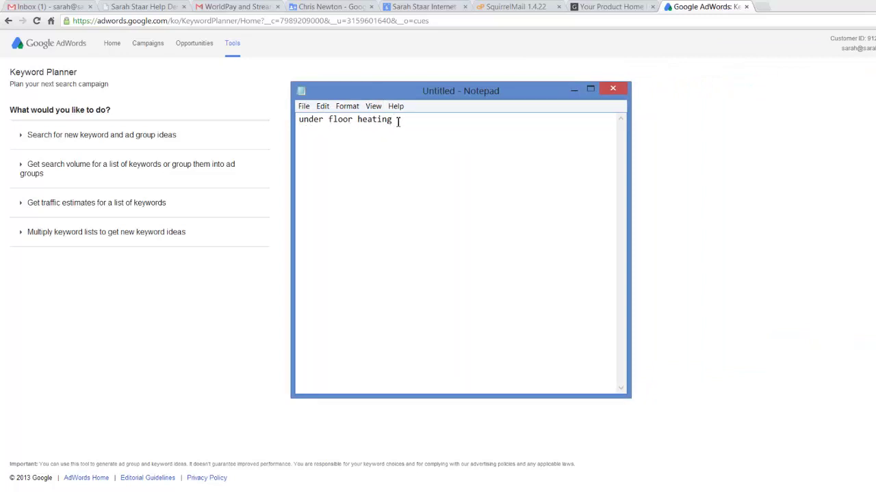
drag(387, 120, 298, 121)
key(ctrl+c)
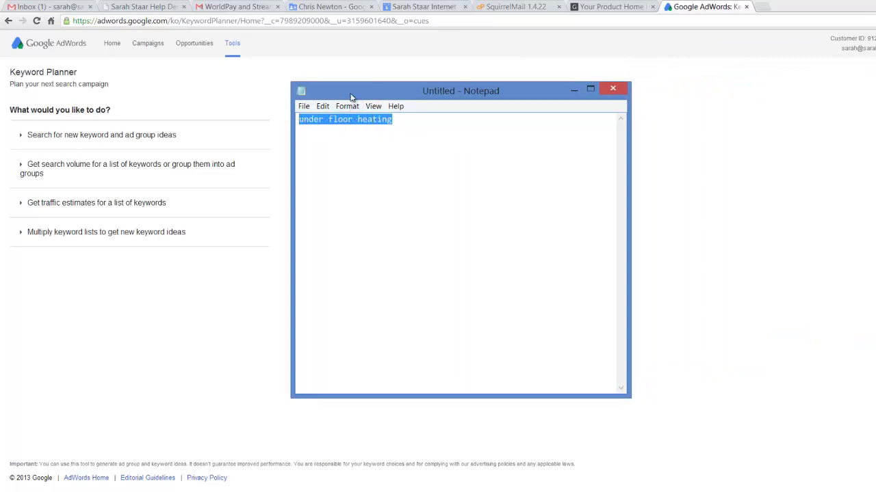
click(401, 120)
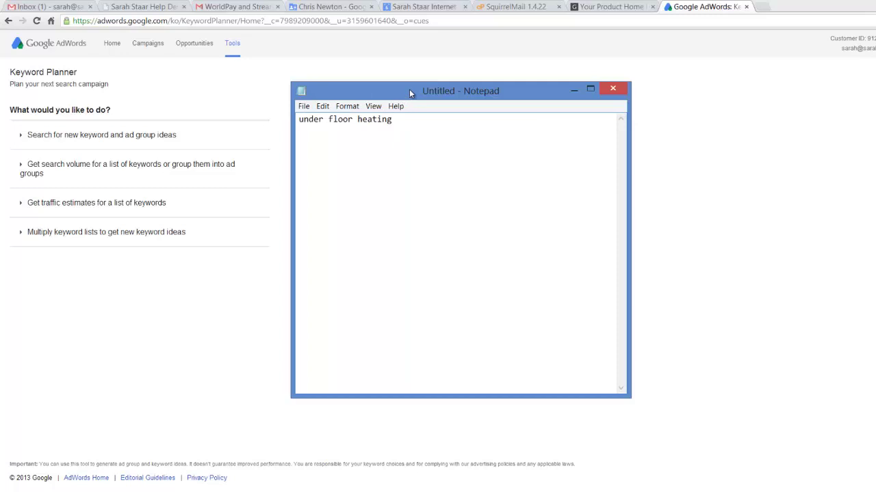
key(alt+Tab)
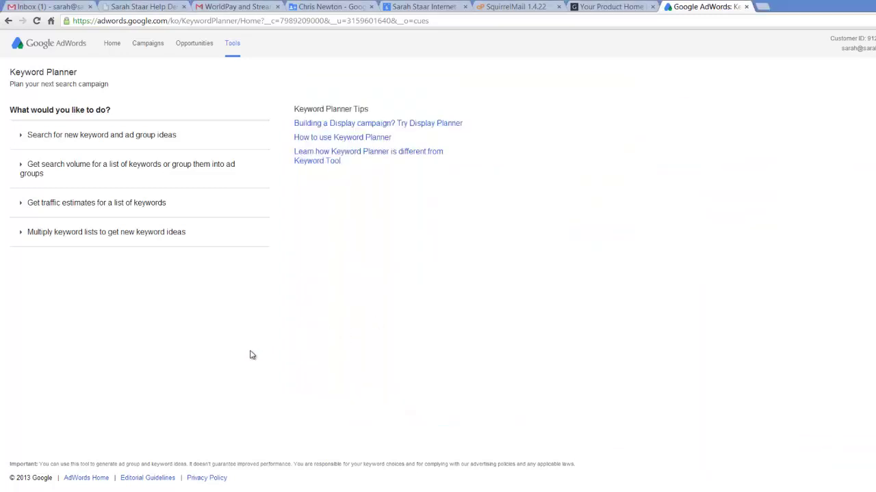
Step: Get new keyword and ad group ideas for the product or service "under floor heating"
click(149, 143)
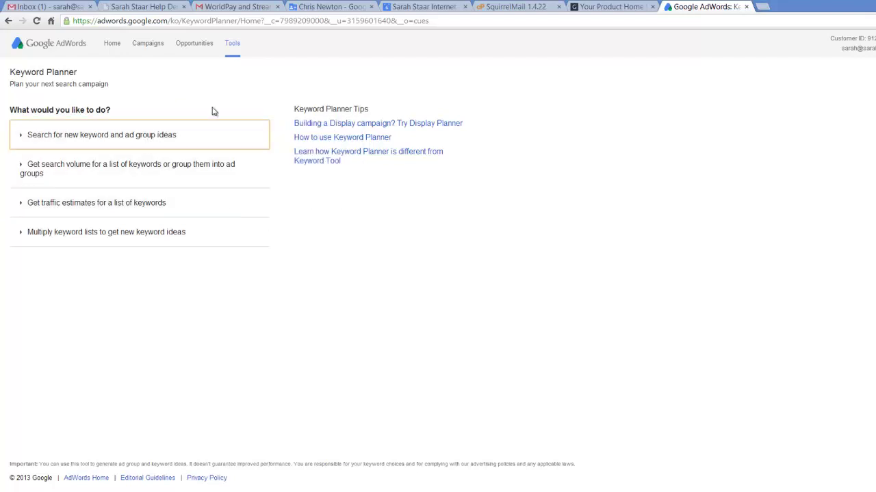
click(139, 136)
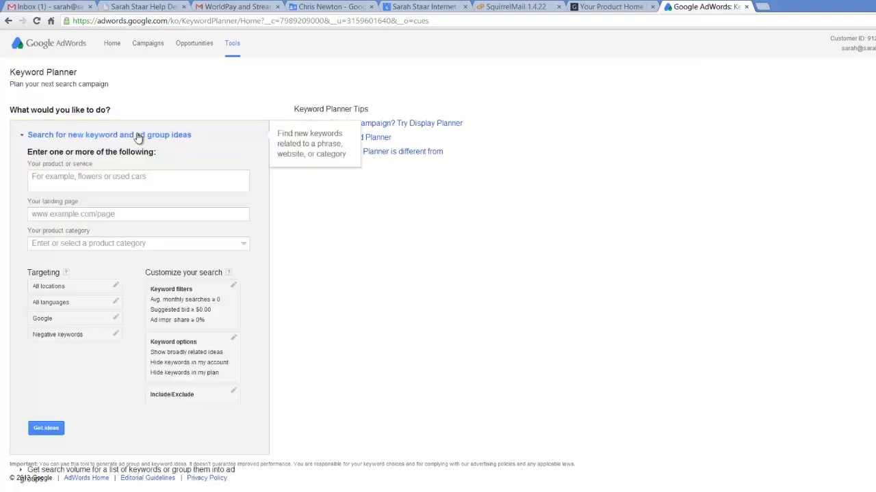
click(123, 179)
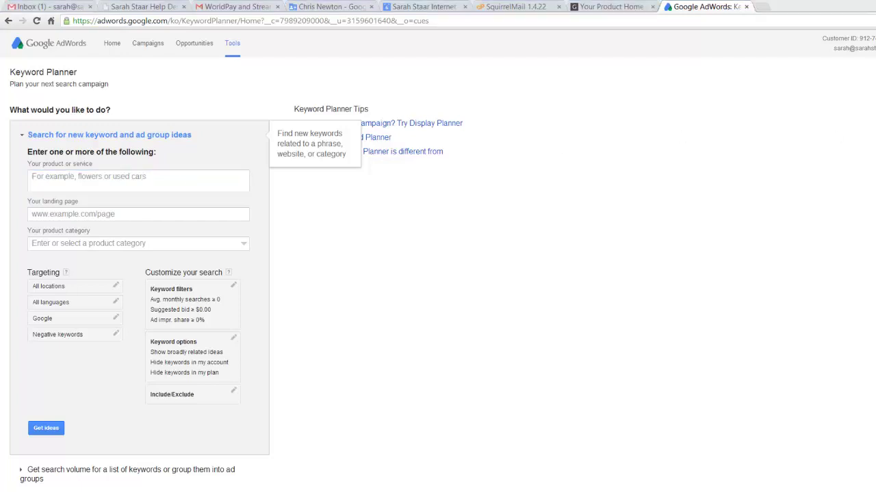
click(130, 181)
key(ctrl+v)
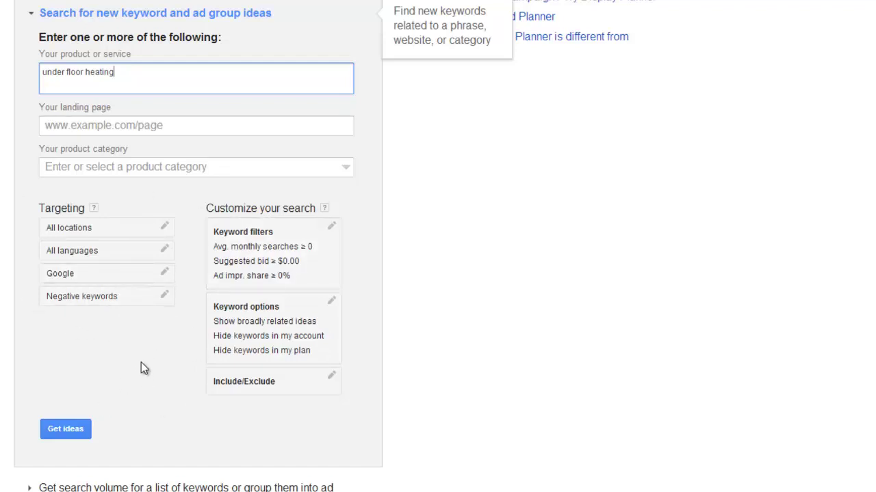
click(68, 436)
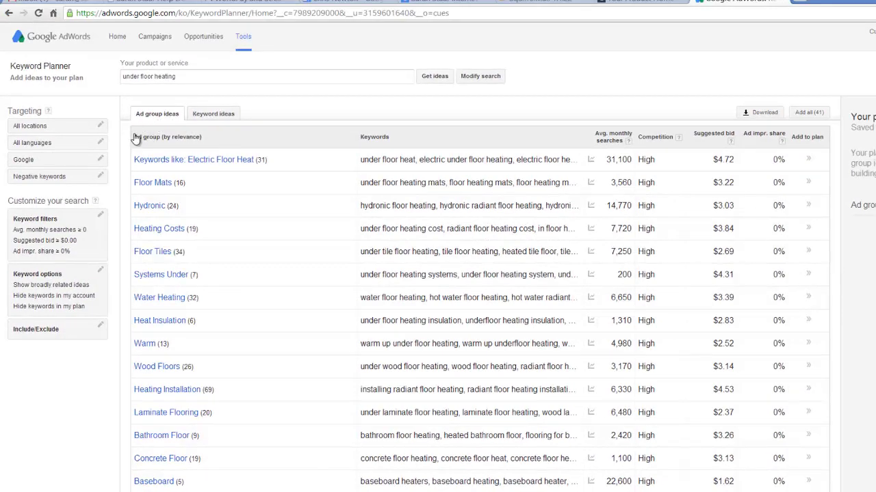
Step: Show the individual keyword ideas and look through the related terms for "under floor heating"
click(219, 114)
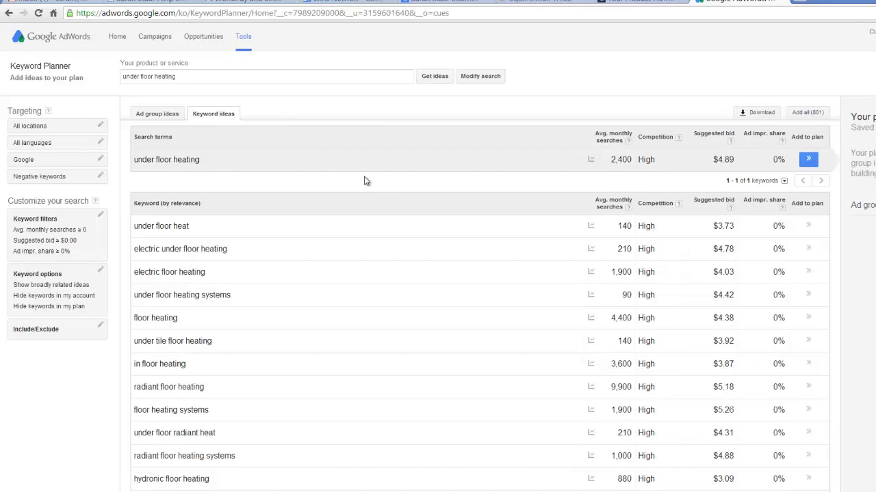
scroll(375, 181, down, 3)
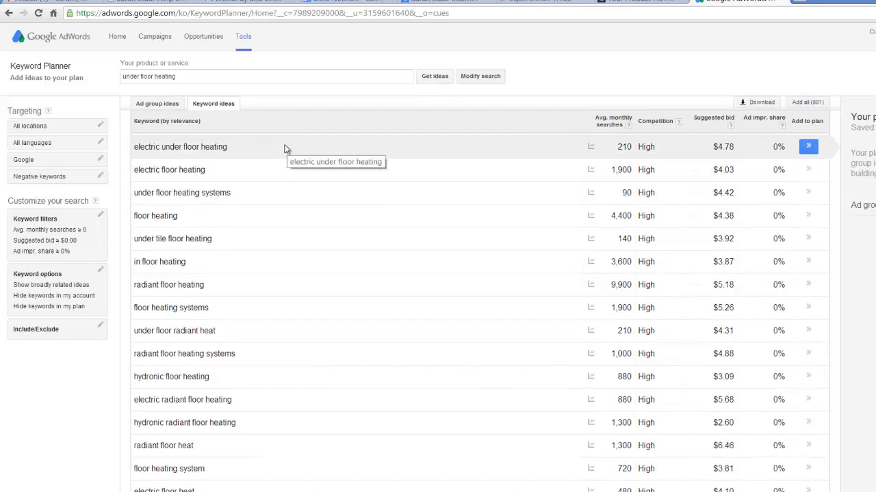
scroll(313, 195, up, 3)
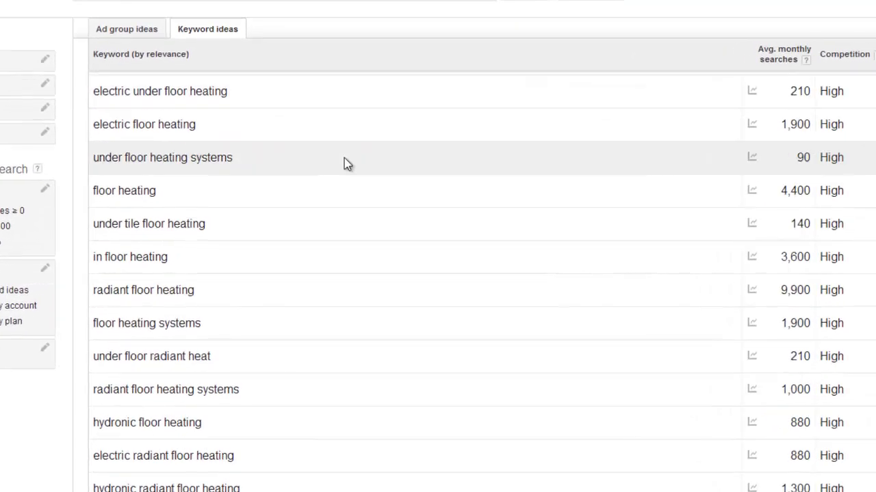
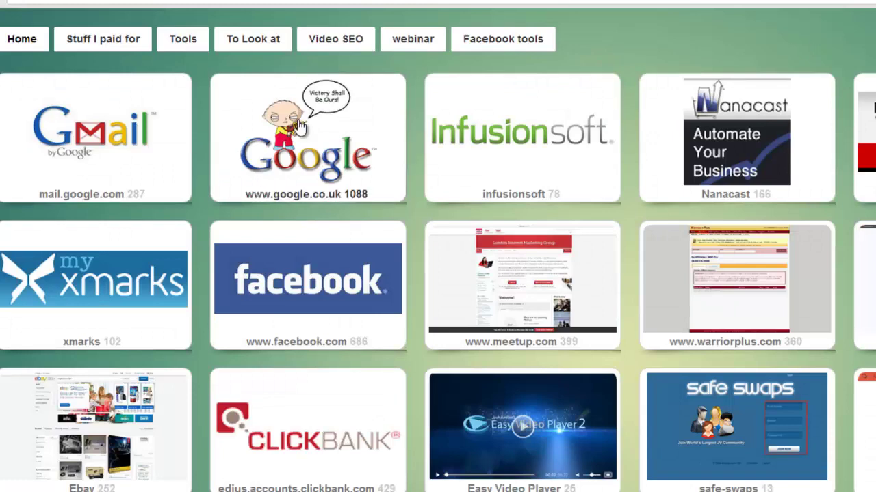
Step: Search Google for "under floor heating" to check the ads and web results for the phrase
click(297, 126)
text(under floor heating)
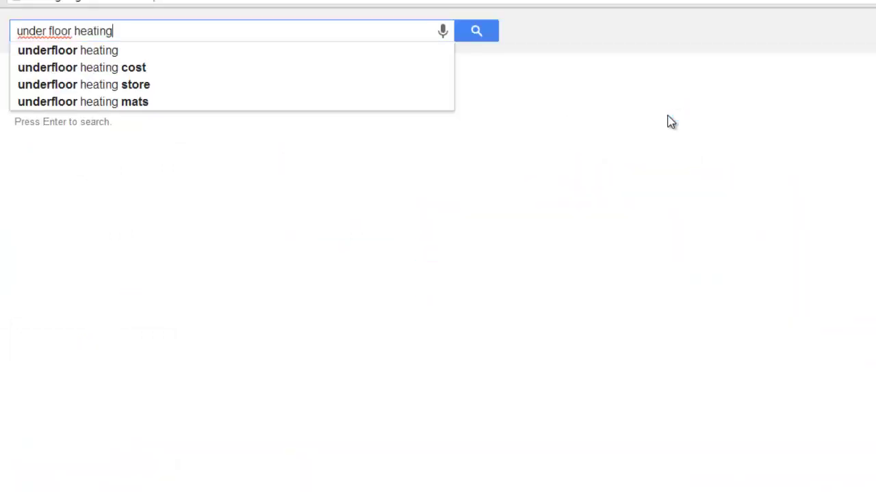
key(Return)
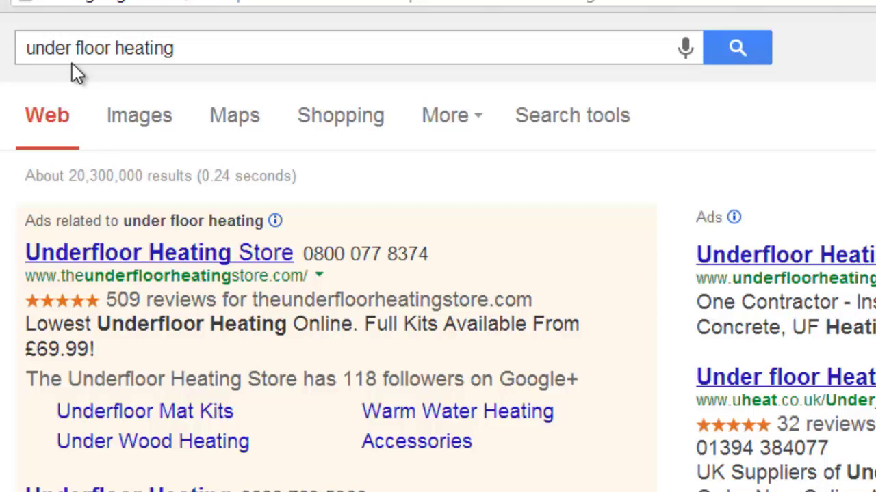
click(209, 51)
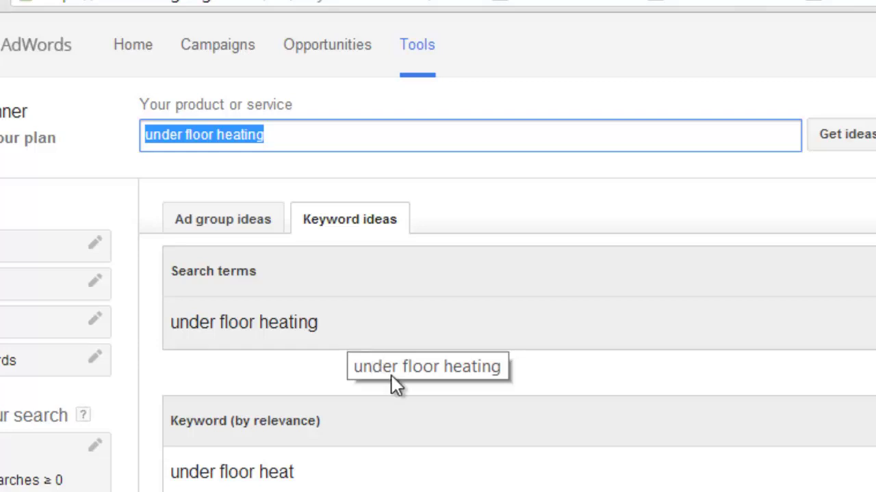
Step: Back in Keyword Planner, add the "under floor heating" search term to the plan and view the match type choices for added keywords
click(383, 139)
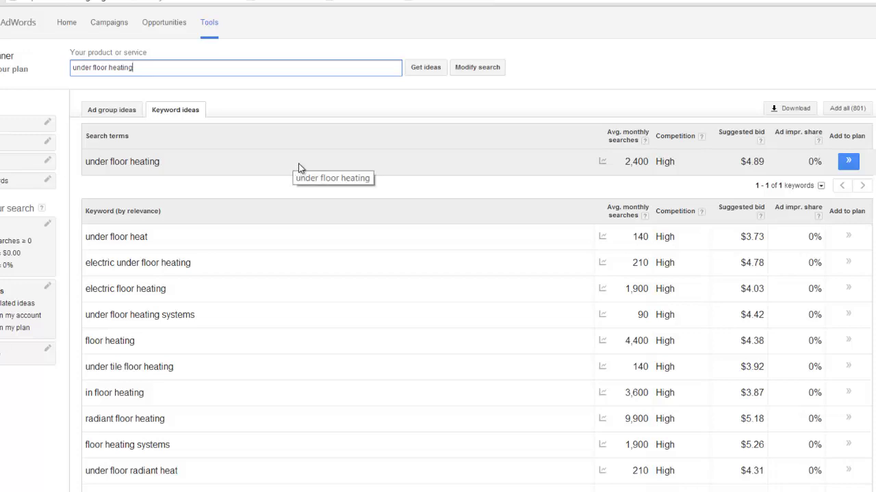
click(849, 162)
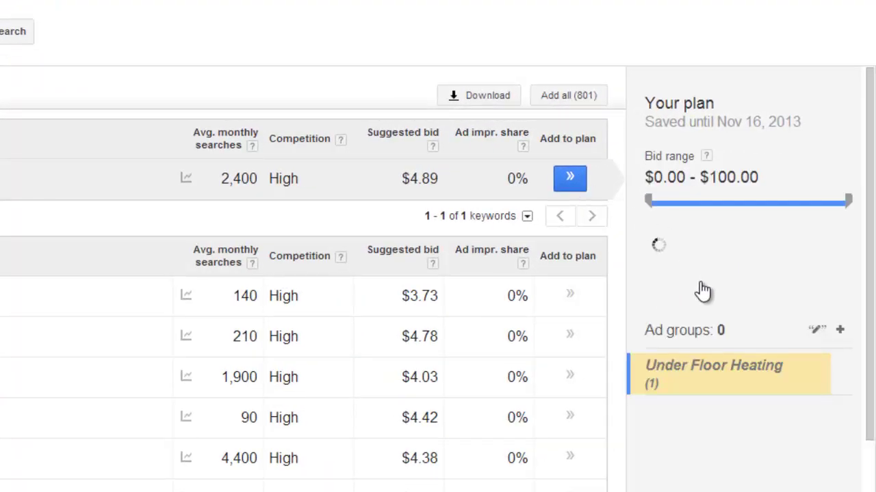
click(816, 332)
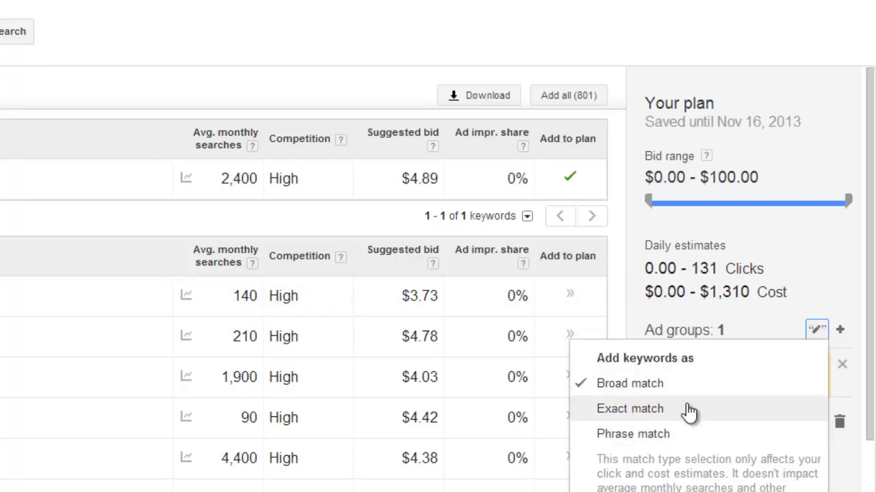
click(267, 36)
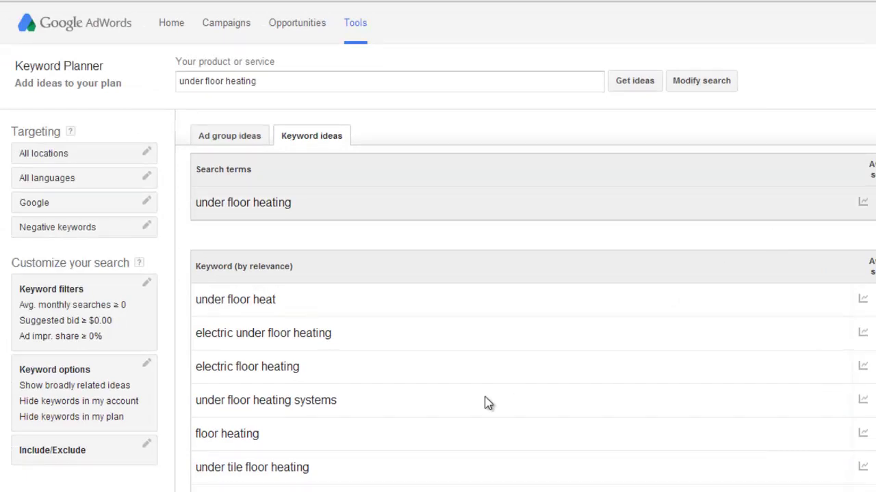
Step: Examine the 12-month search trends of the "electric under floor heating" and "electric floor heating" keywords
scroll(621, 409, down, 3)
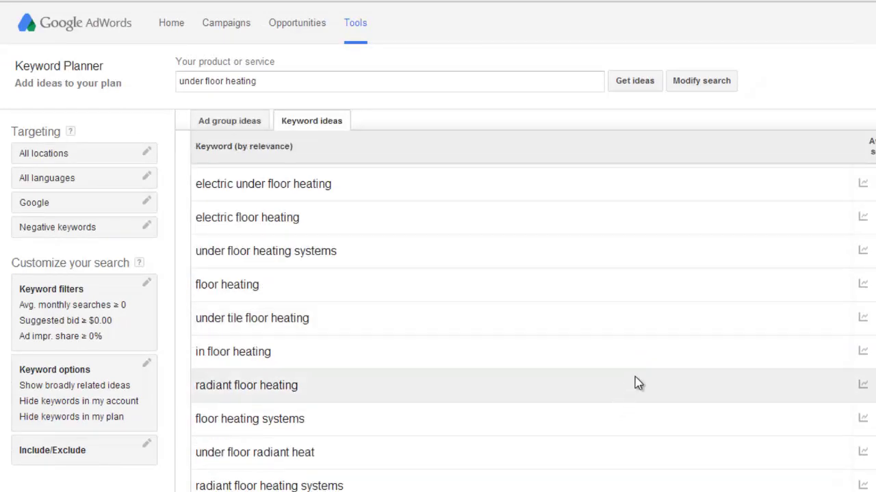
scroll(635, 380, up, 3)
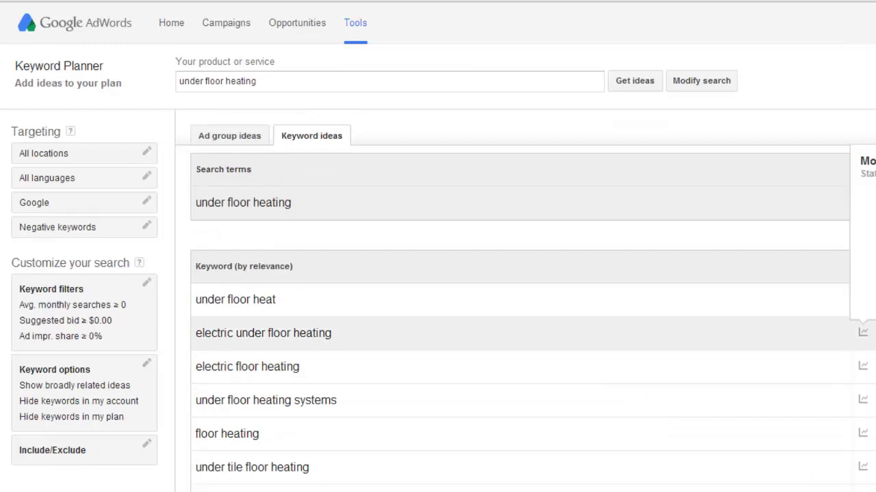
mouse_move(862, 333)
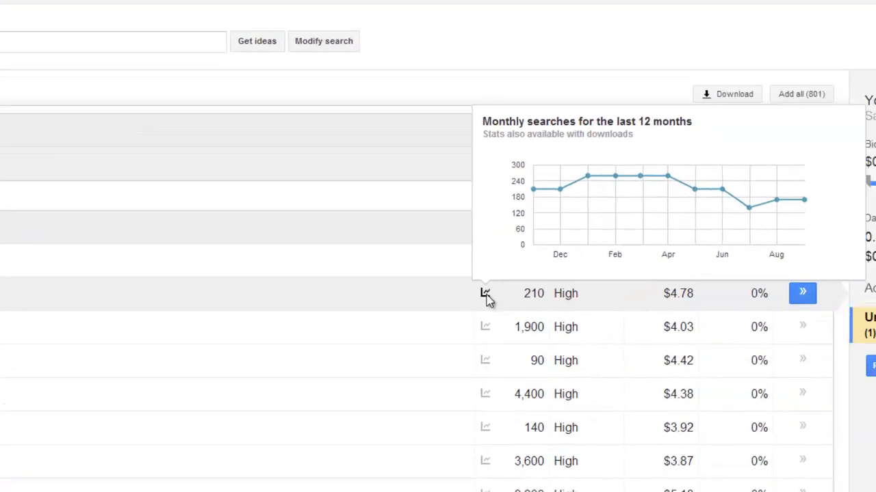
mouse_move(487, 328)
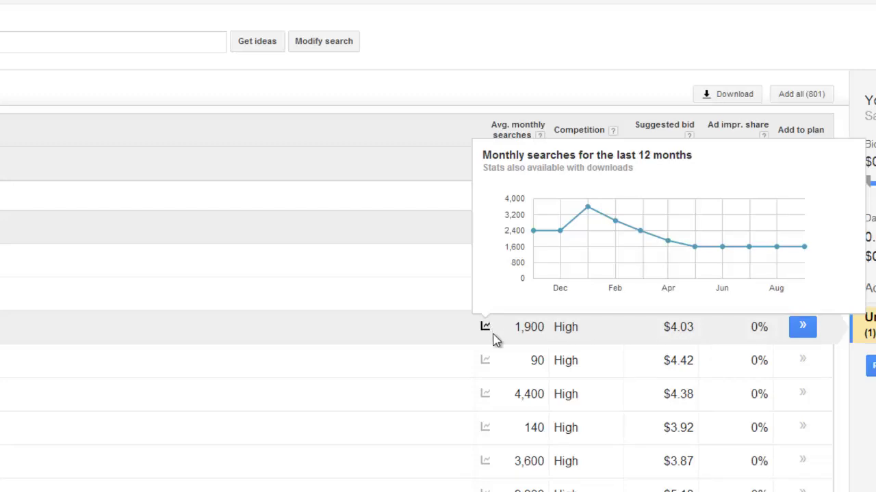
mouse_move(490, 367)
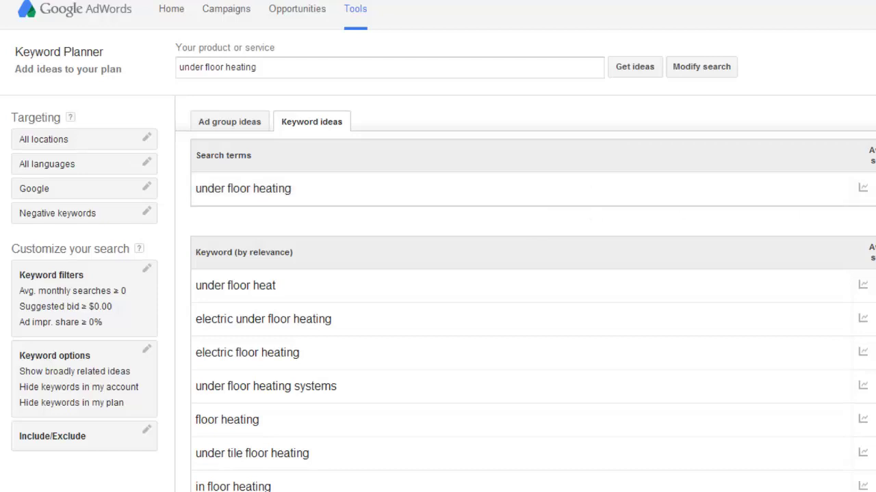
click(684, 360)
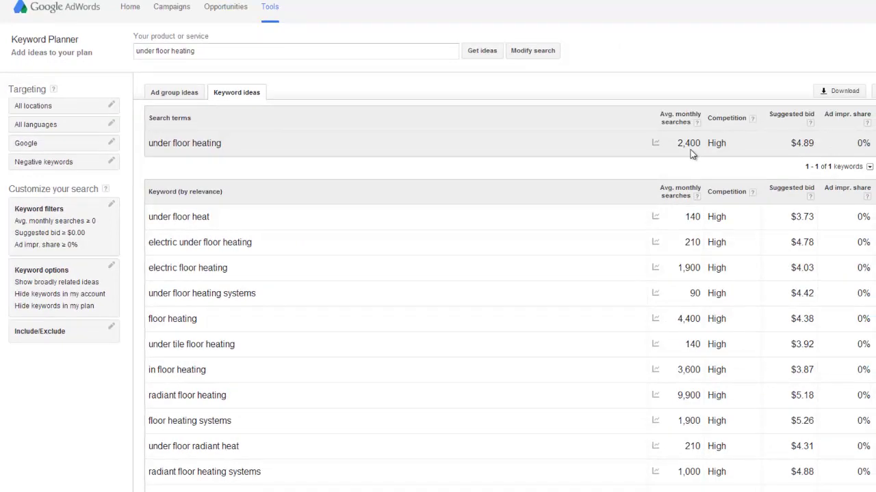
Step: Target the keyword ideas to the country United Kingdom instead of all locations
click(65, 107)
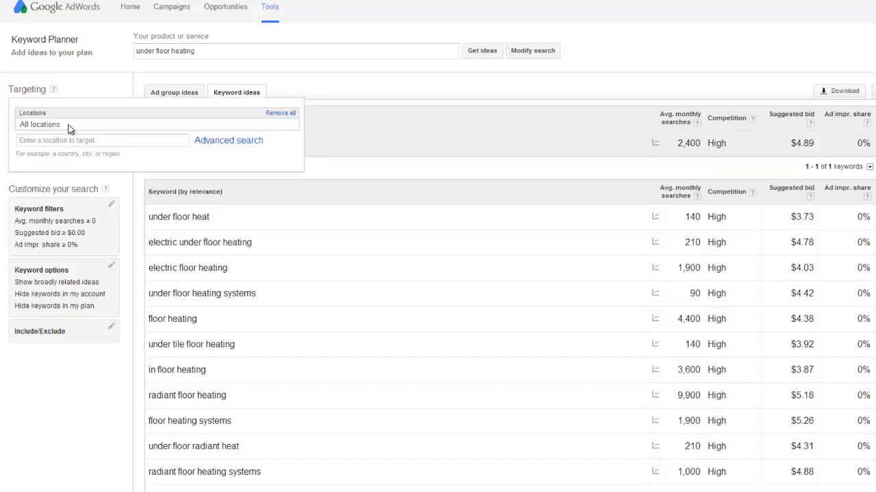
click(67, 140)
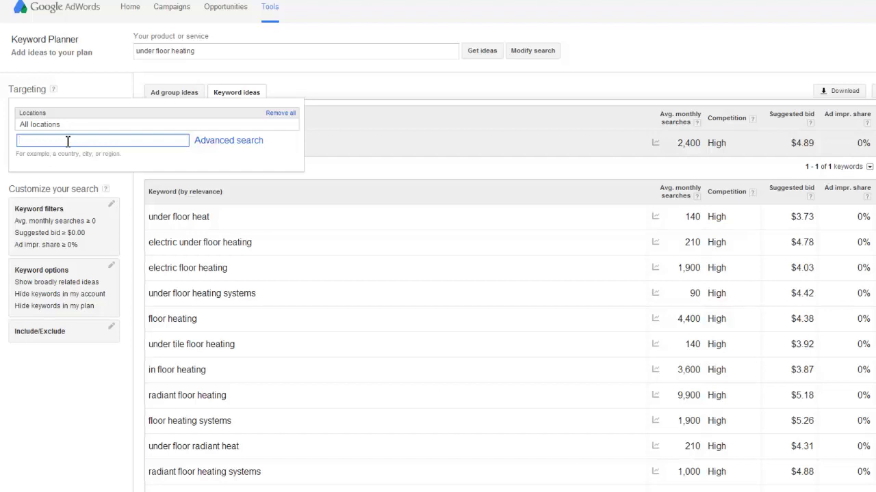
text(un)
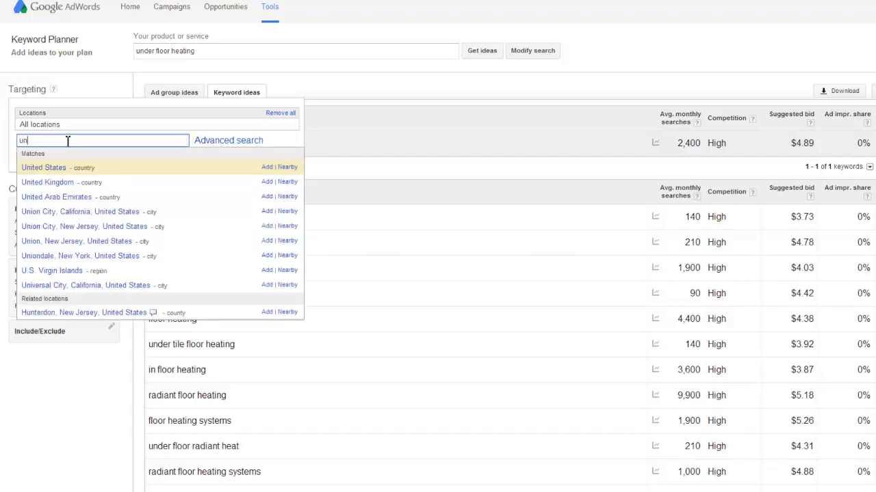
click(66, 184)
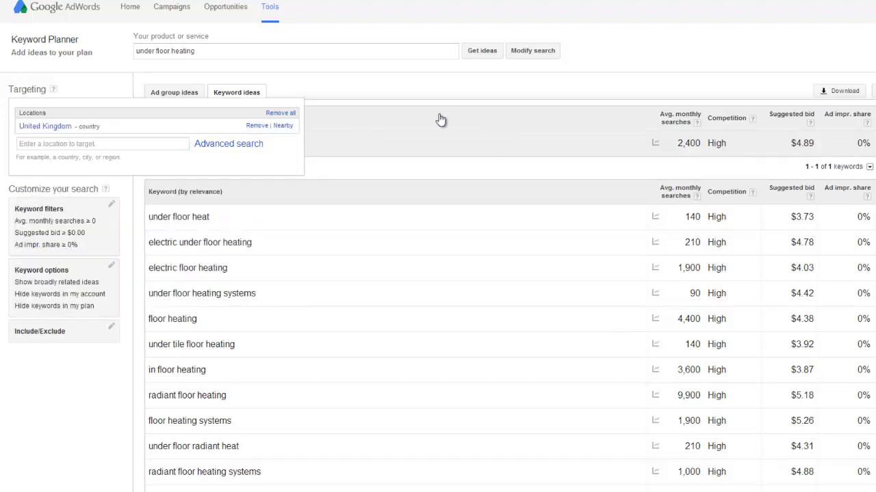
click(352, 51)
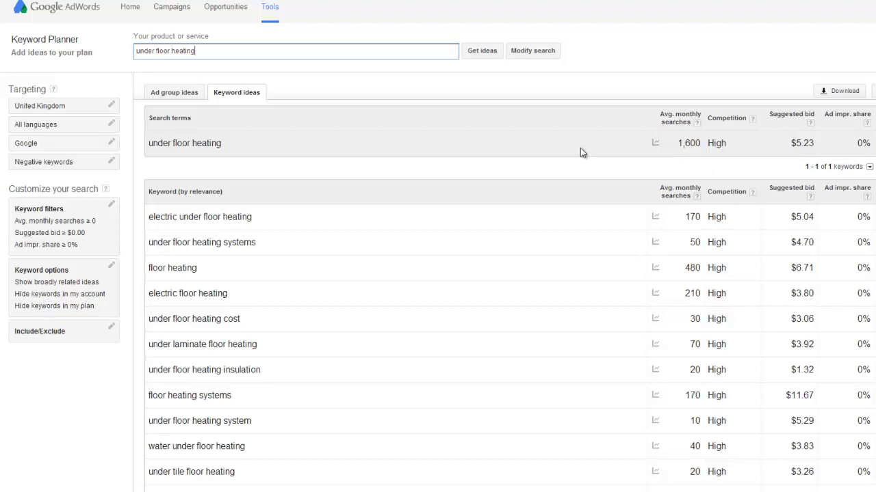
Step: Replace the United Kingdom location target with the city London, England, United Kingdom and refresh the keyword ideas
click(32, 108)
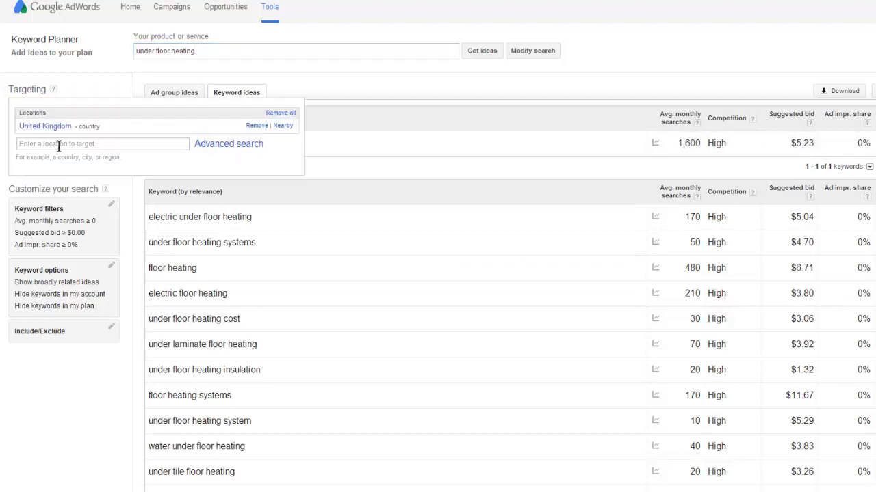
click(257, 127)
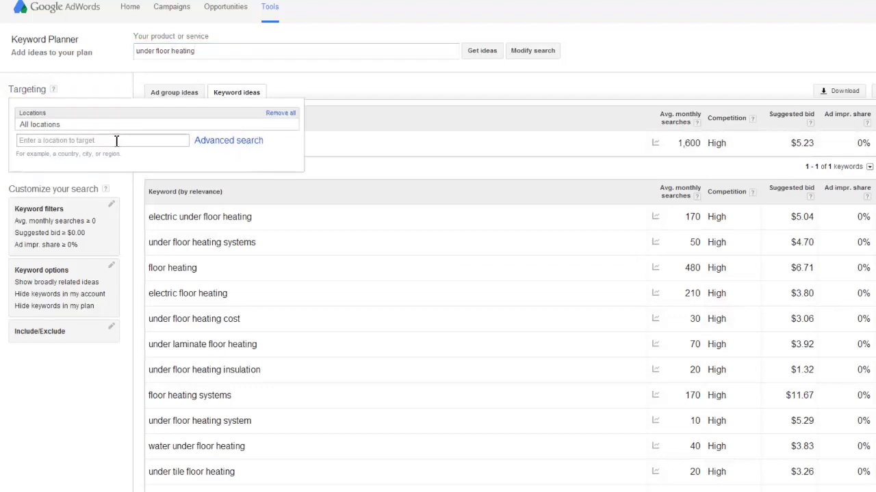
click(115, 141)
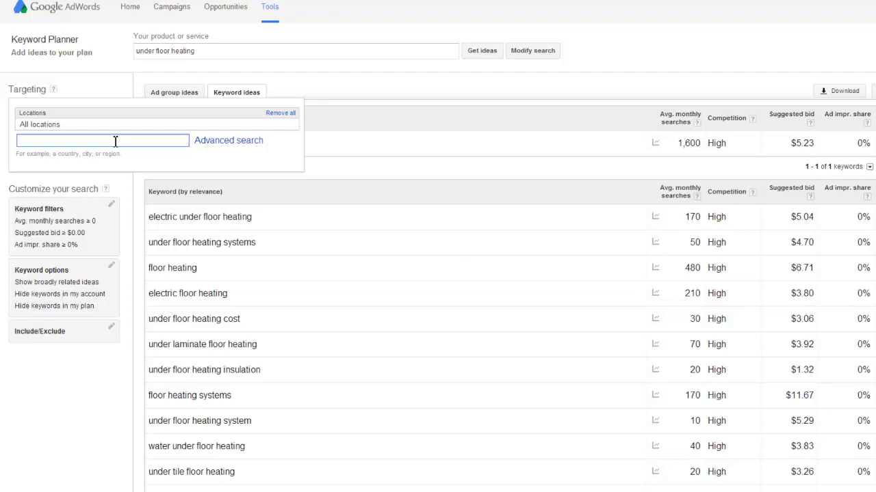
text(lond)
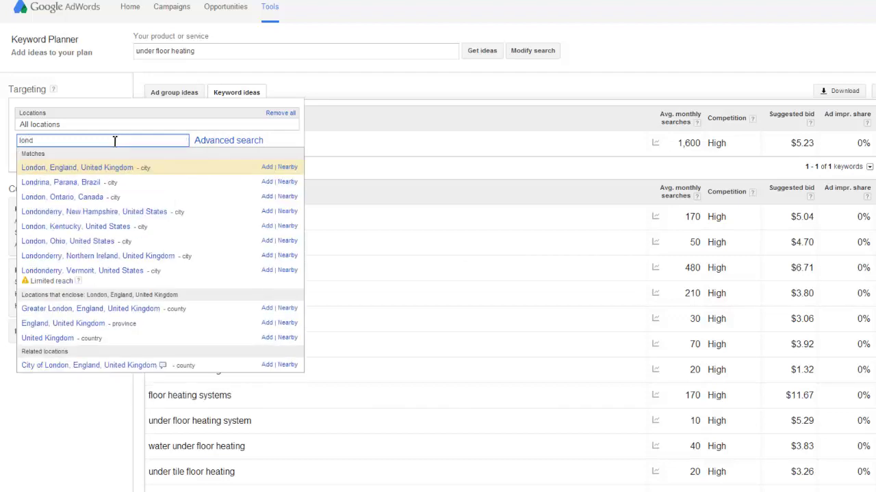
click(71, 167)
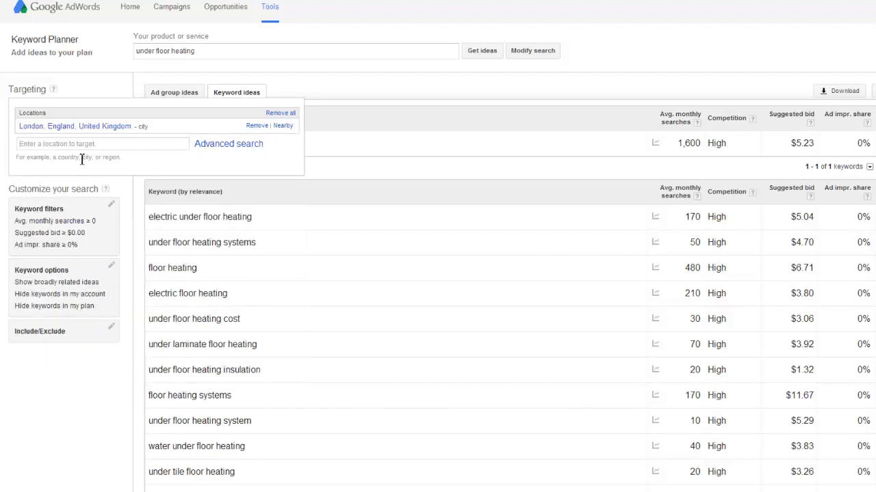
click(268, 53)
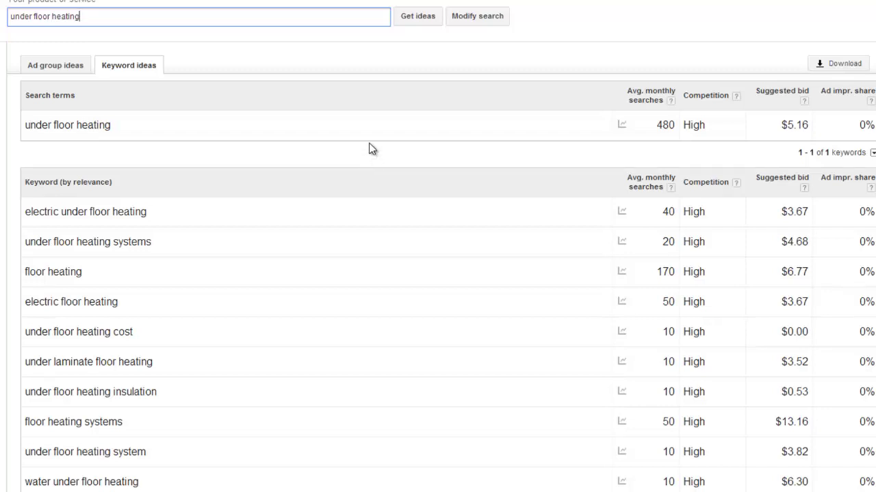
Step: Examine the average monthly searches and competition of the London keyword ideas, comparing "under floor heating" with "underfloor heating"
scroll(347, 292, down, 5)
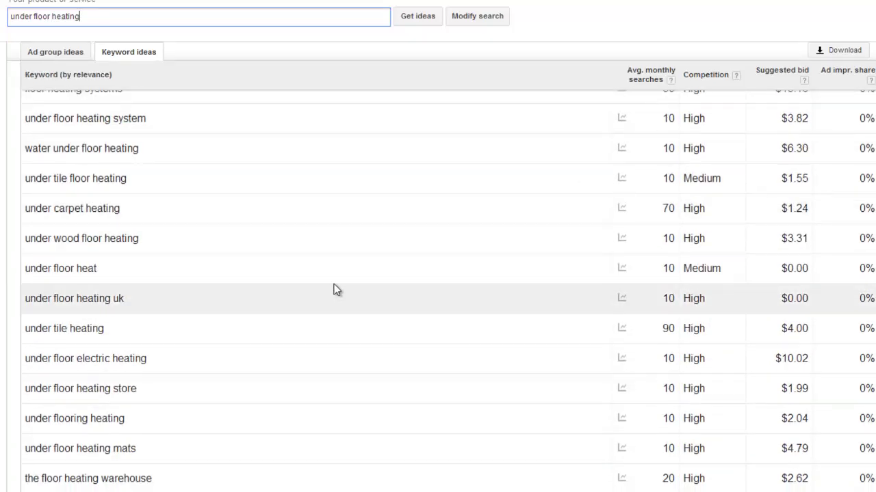
scroll(273, 283, down, 2)
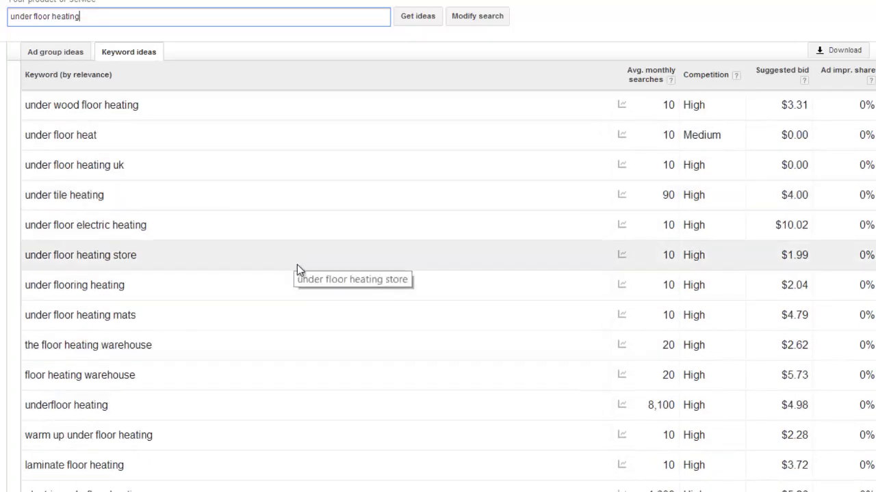
scroll(301, 342, down, 1)
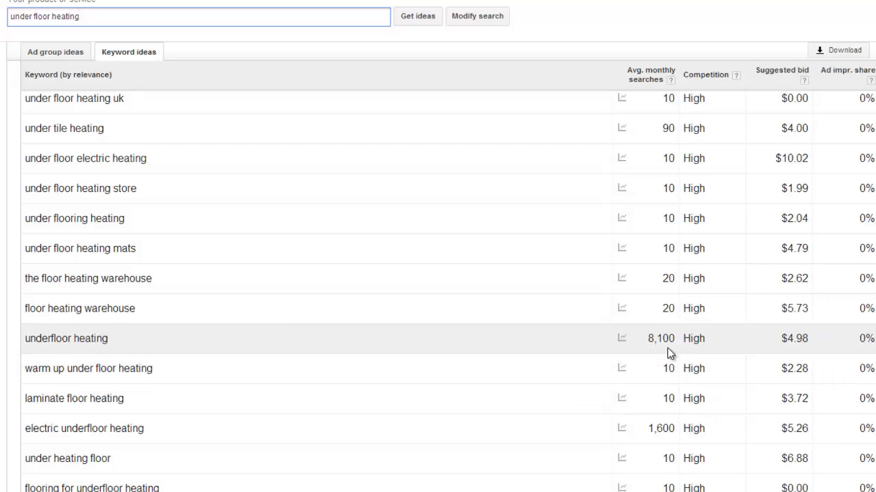
scroll(657, 342, up, 8)
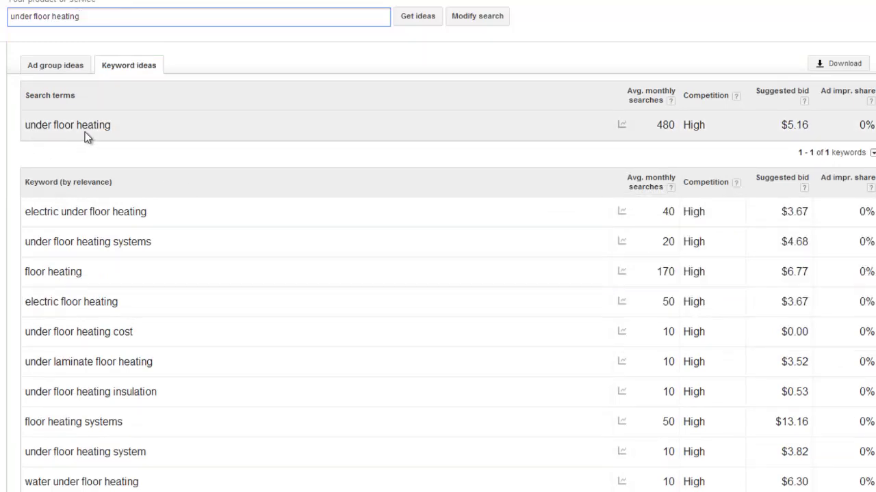
scroll(517, 296, down, 3)
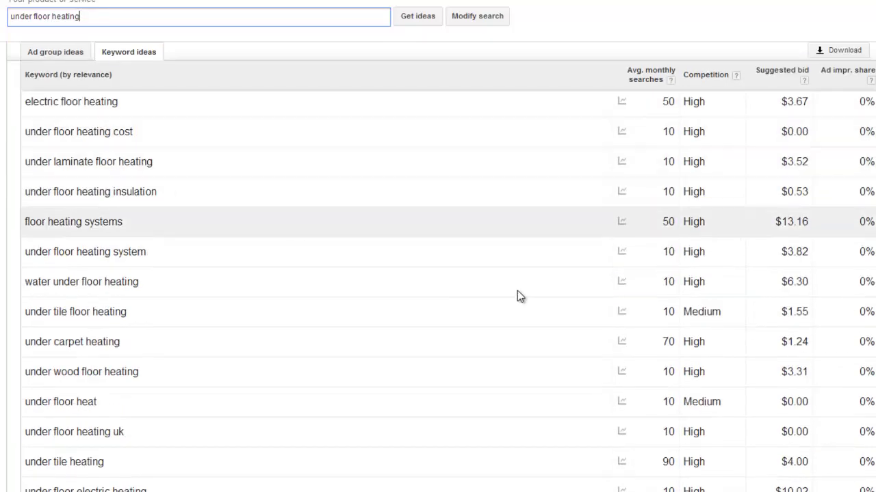
scroll(517, 296, down, 5)
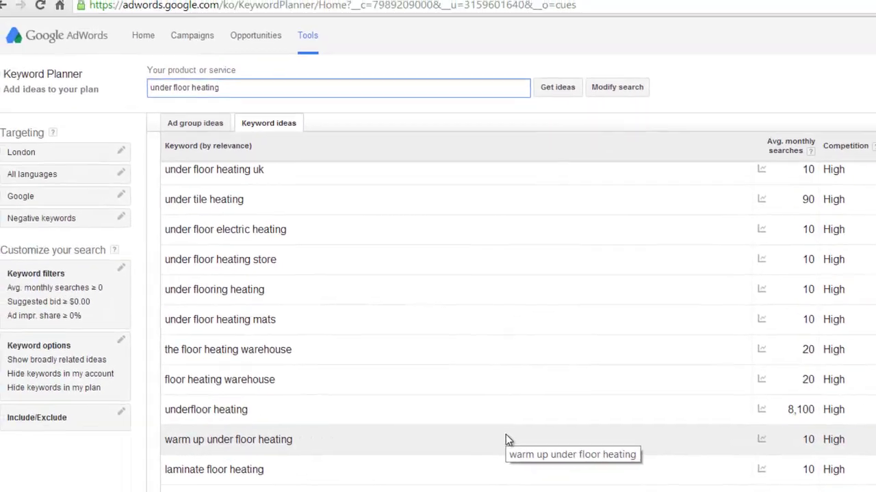
scroll(521, 438, up, 8)
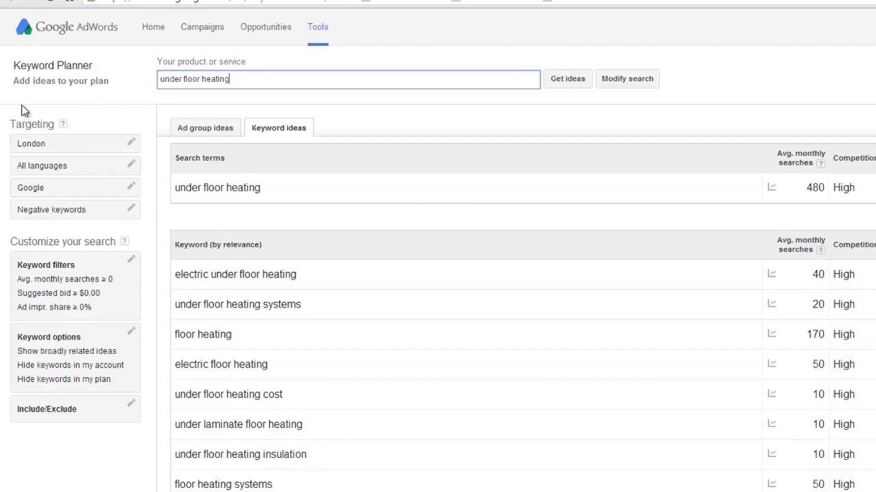
Step: Remove the London location target and refresh the "under floor heating" keyword ideas for all locations
click(43, 149)
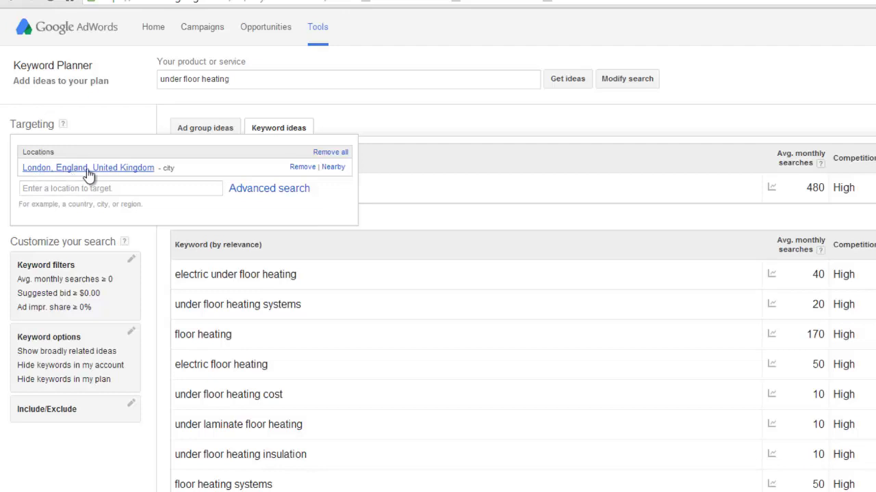
click(474, 131)
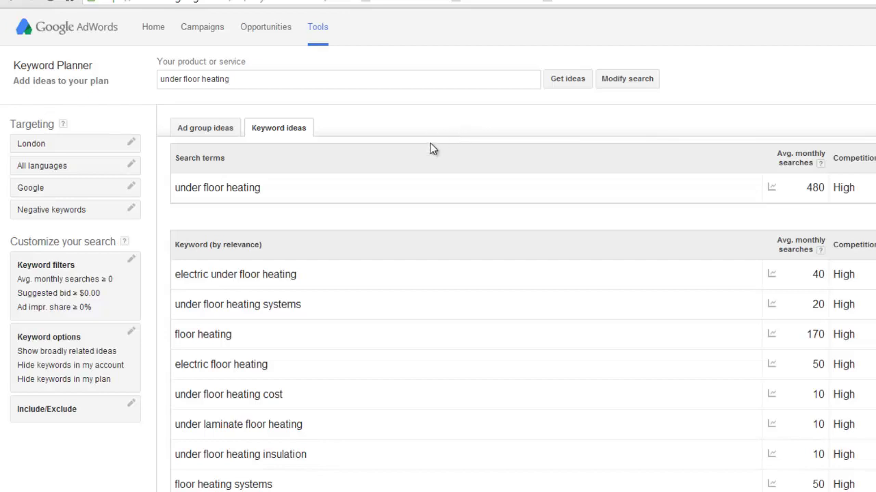
click(130, 143)
click(302, 166)
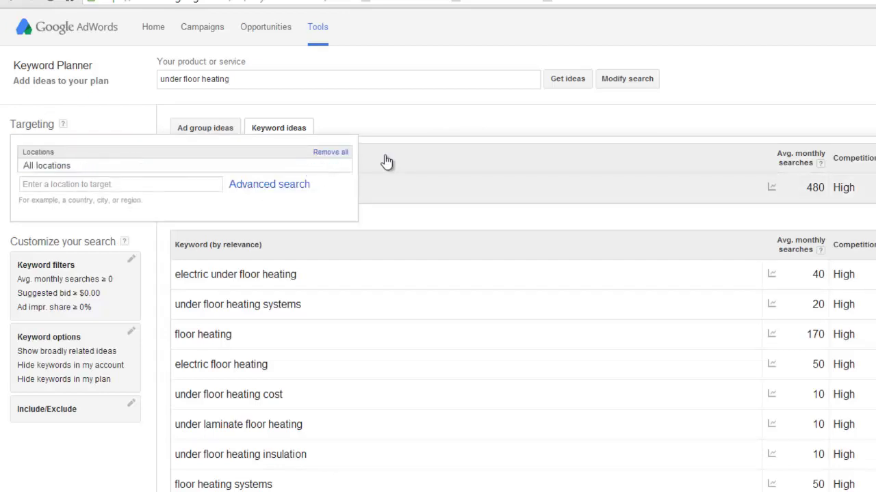
click(407, 81)
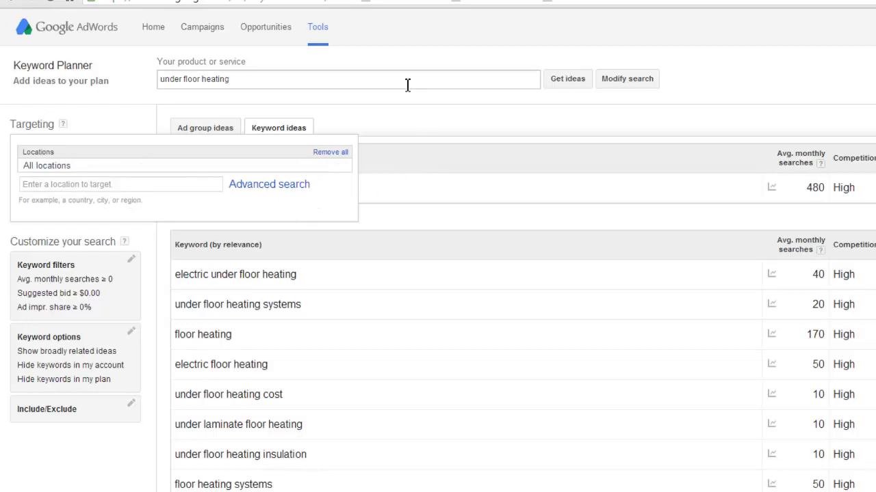
key(Return)
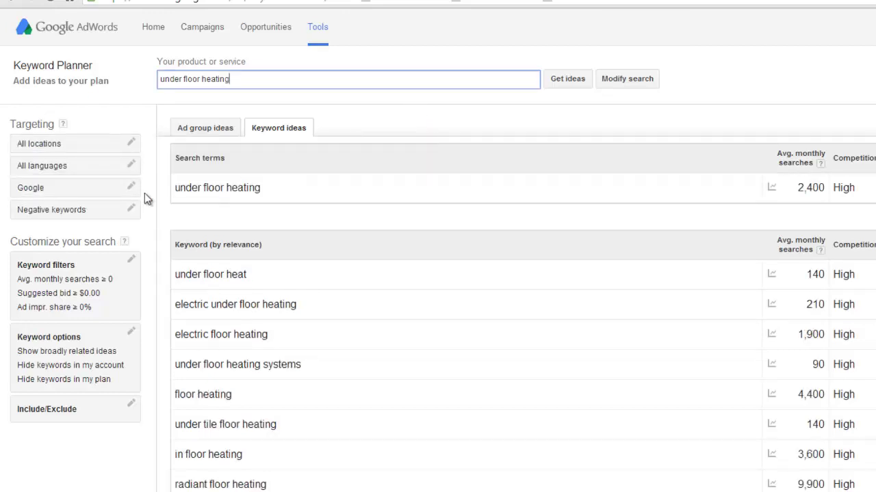
Step: Filter the keyword ideas to average monthly searches of at least 1000 and refresh the results
click(95, 292)
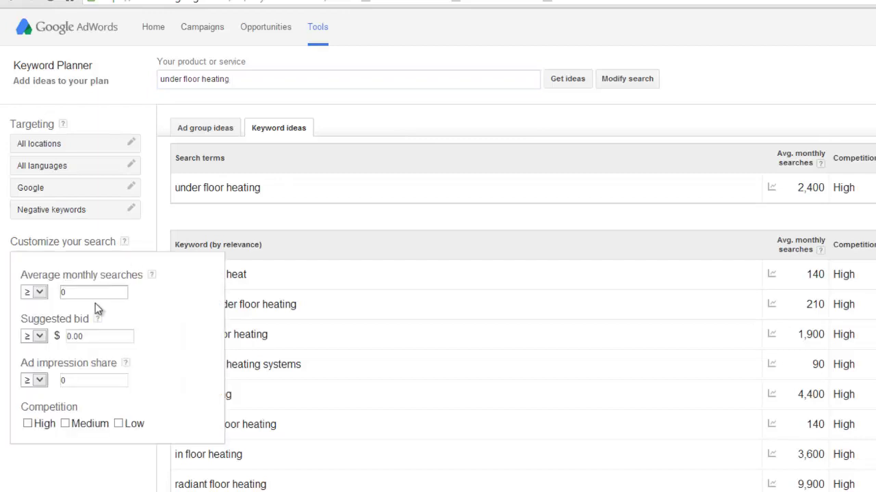
click(110, 293)
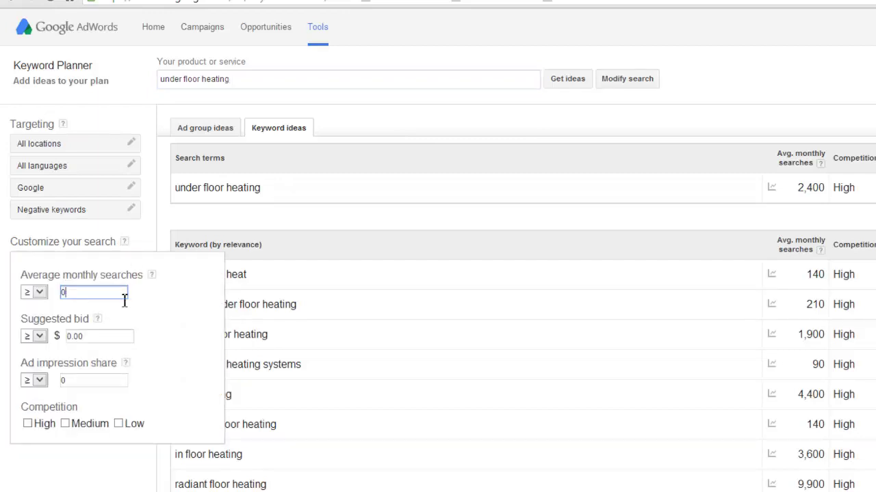
key(BackSpace)
text(10)
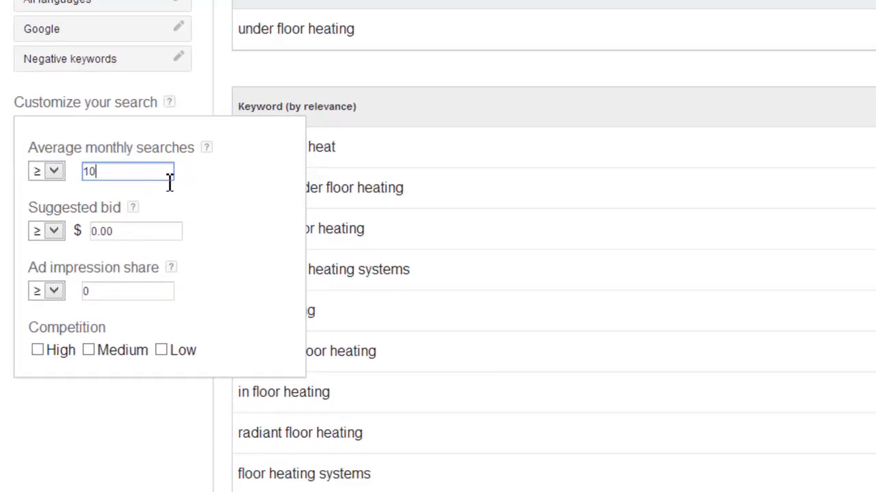
text(00)
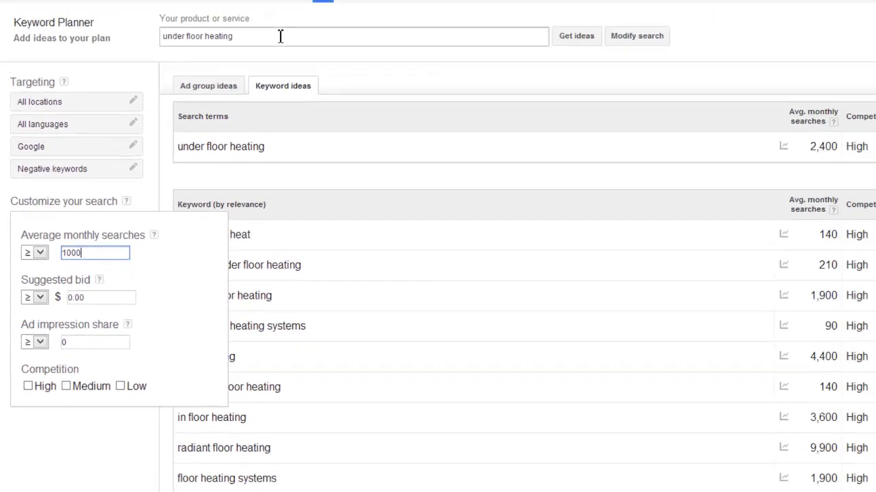
key(Return)
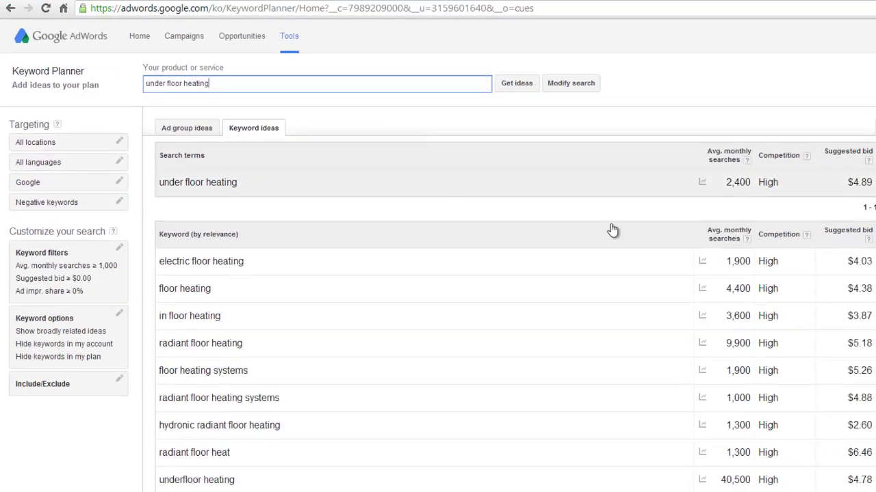
Step: Sort the filtered keyword ideas by average monthly searches, highest first, and review their search volumes and competition
scroll(593, 309, down, 2)
scroll(595, 309, down, 5)
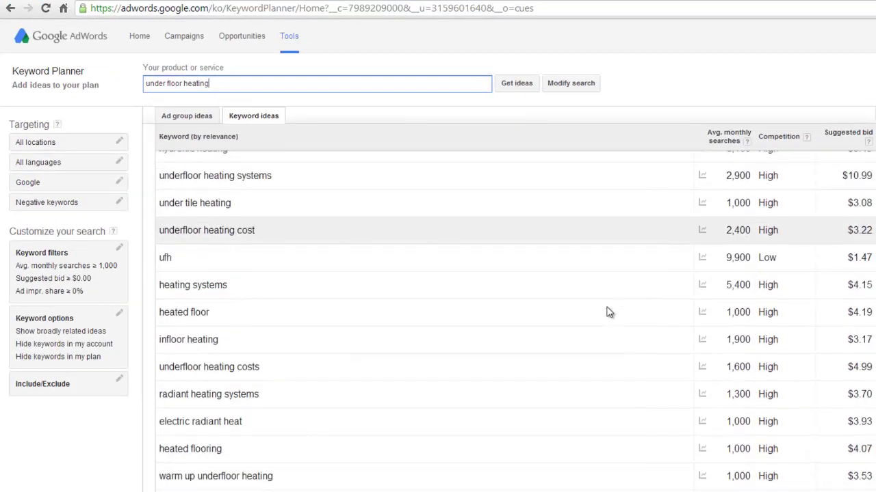
mouse_move(701, 366)
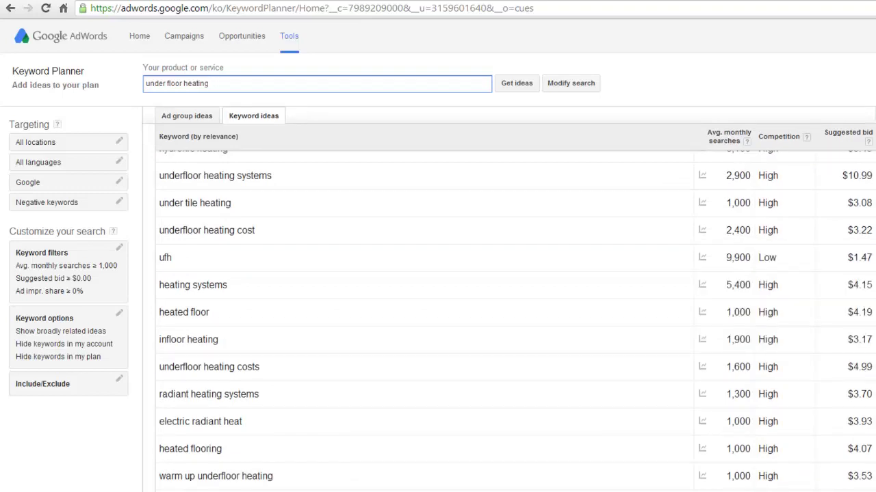
scroll(712, 307, up, 6)
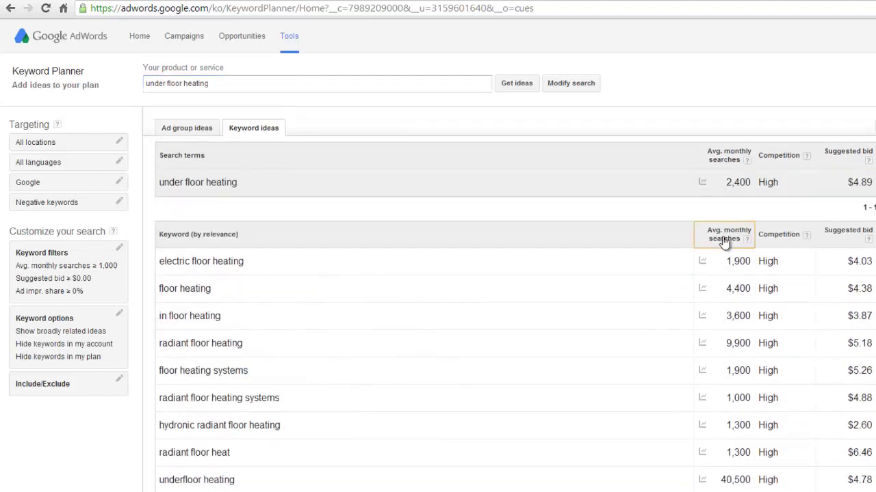
click(723, 242)
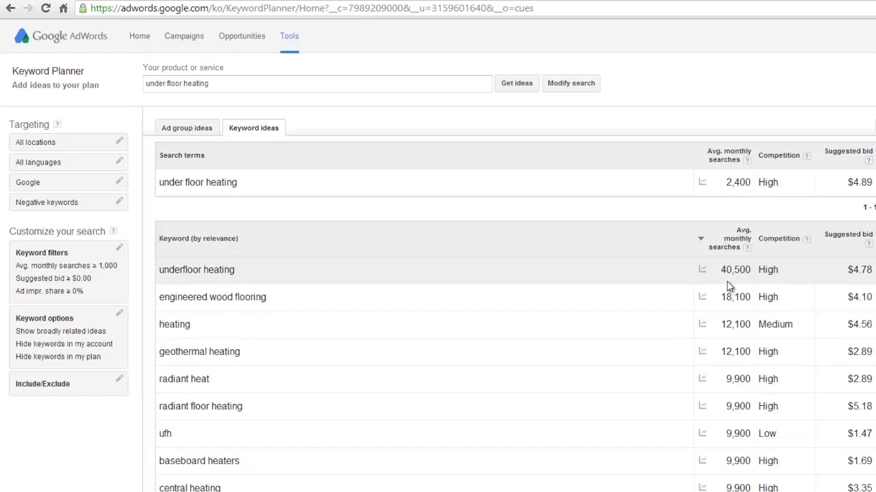
scroll(730, 284, down, 7)
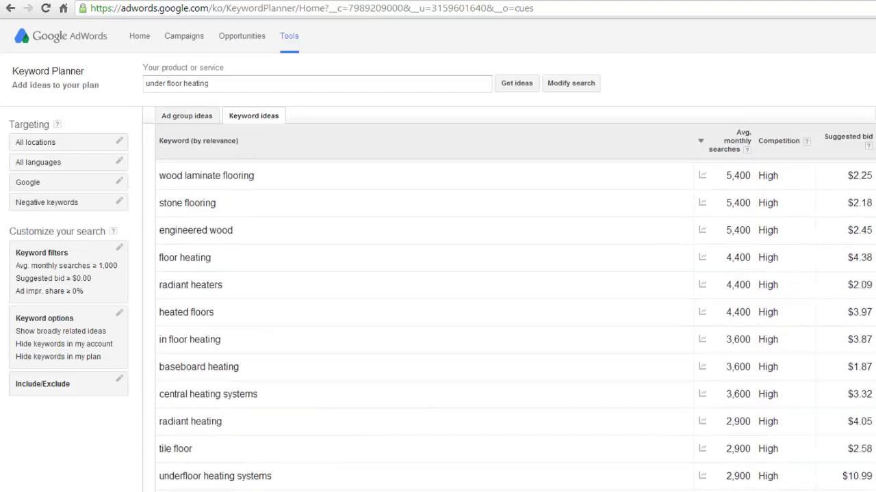
scroll(752, 266, up, 8)
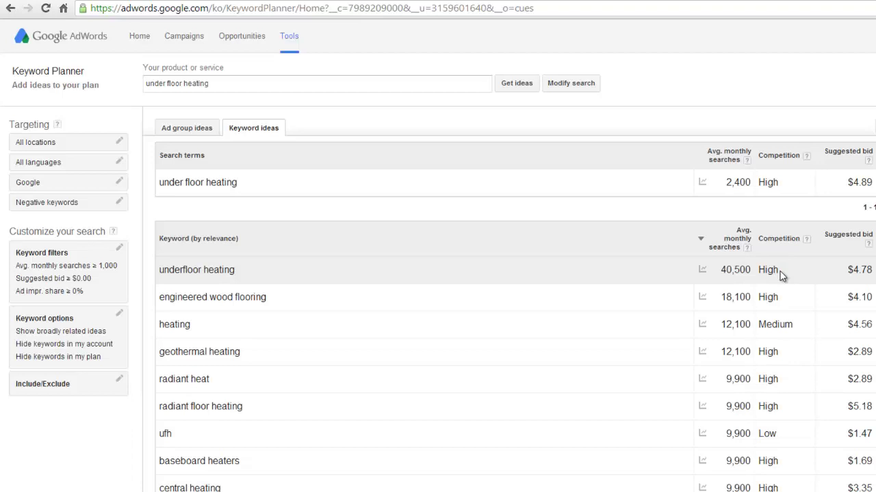
scroll(781, 276, down, 7)
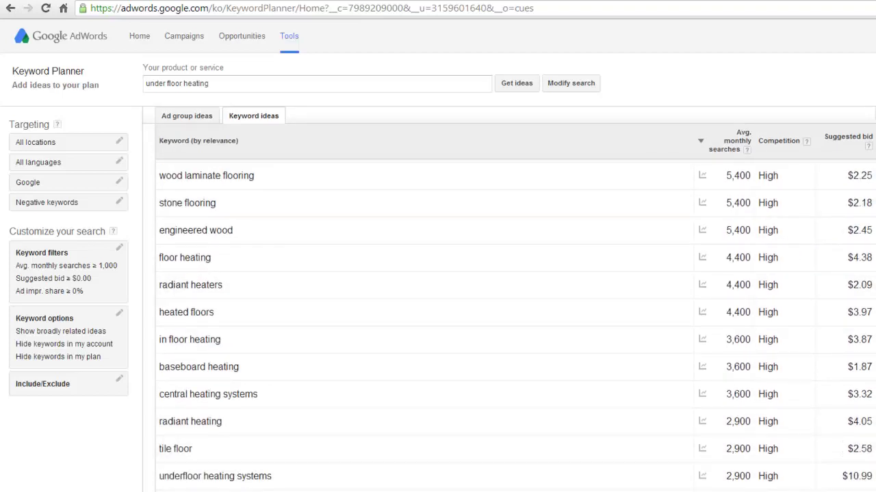
scroll(787, 308, up, 8)
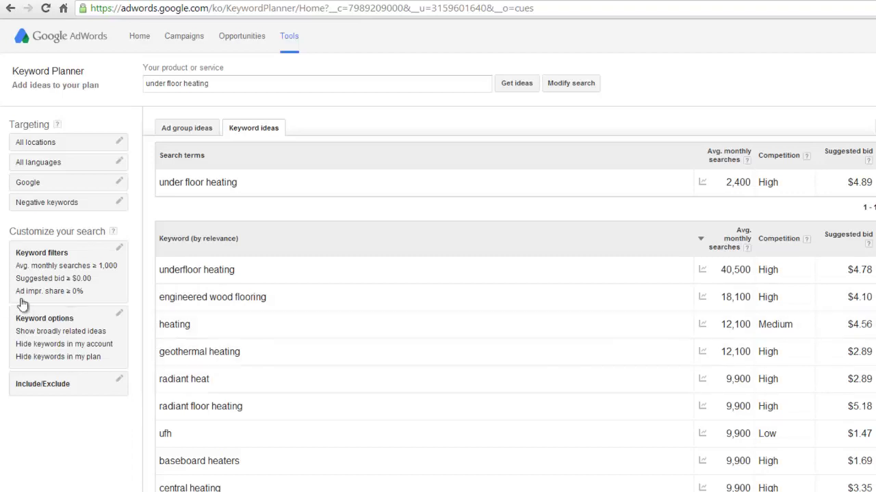
Step: View the available keyword options and the include/exclude term settings without changing them
click(60, 339)
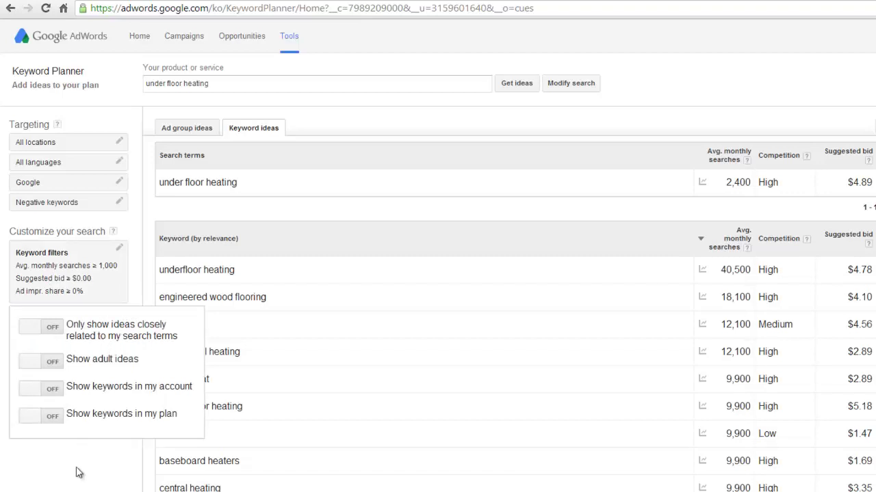
click(101, 481)
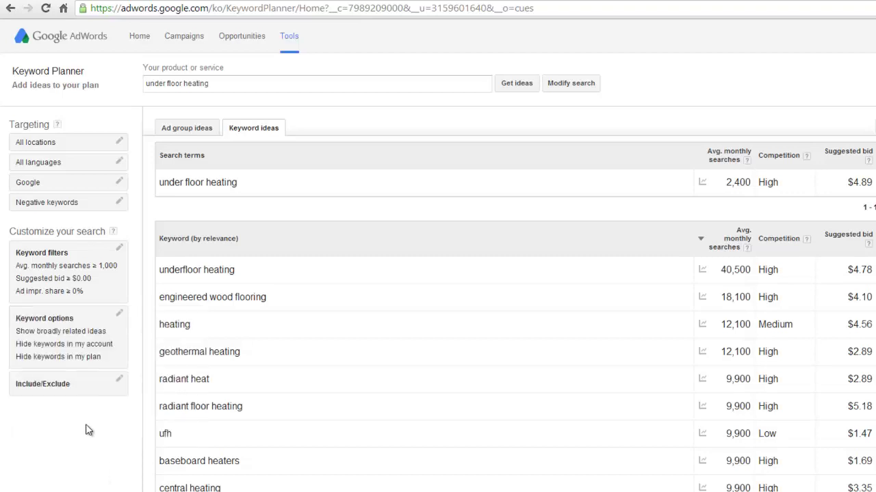
click(63, 389)
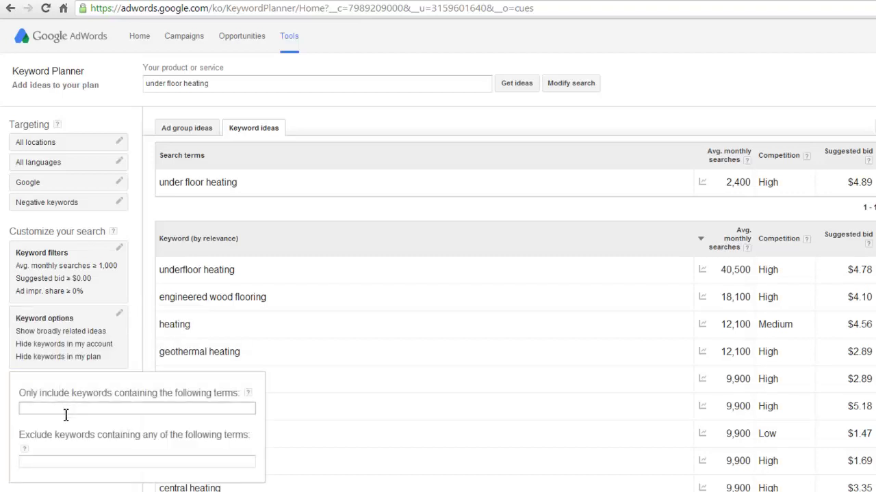
click(66, 415)
key(Escape)
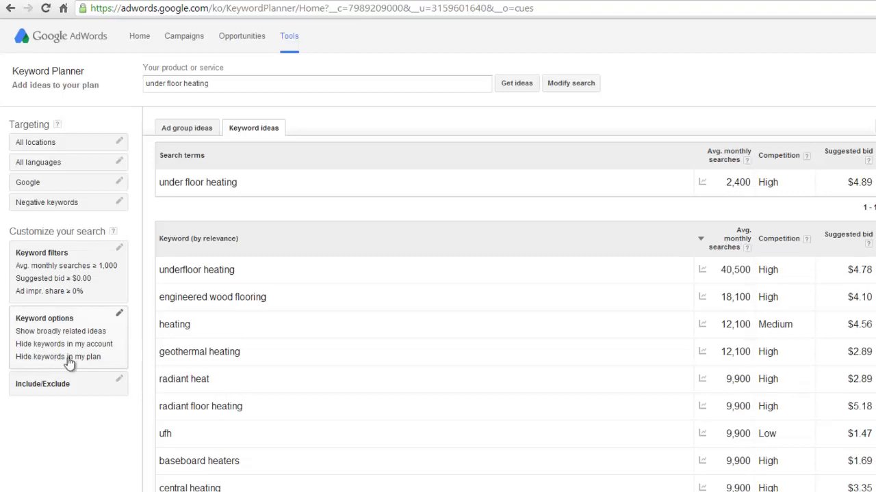
Step: Exclude keyword ideas containing the term "heaters", copied from the "electric baseboard heaters" idea, and apply the exclusion to the results
scroll(166, 451, down, 2)
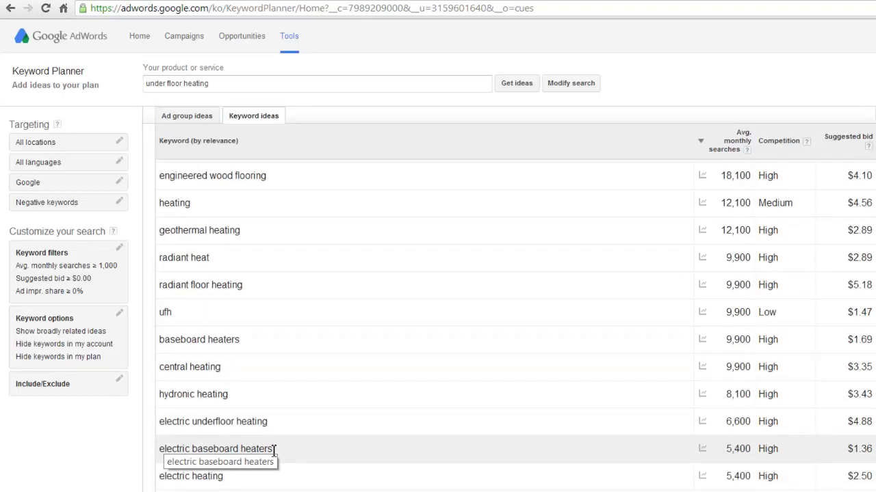
drag(273, 449, 240, 453)
key(ctrl+c)
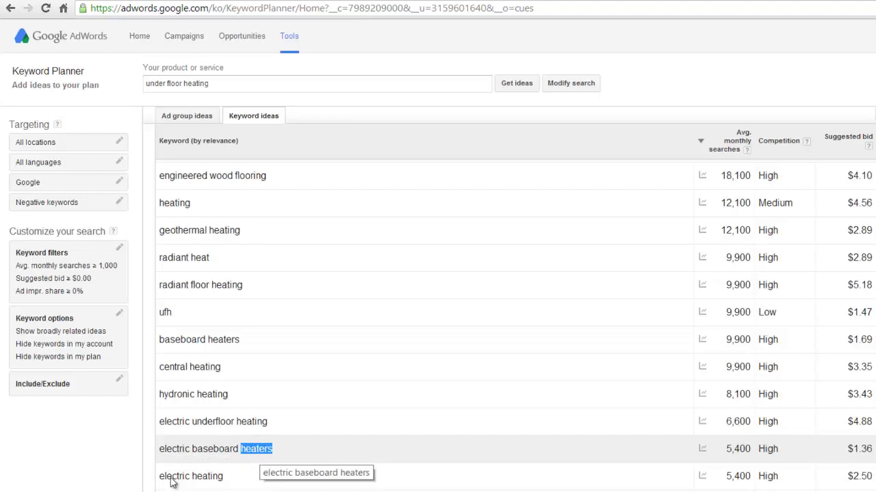
click(118, 490)
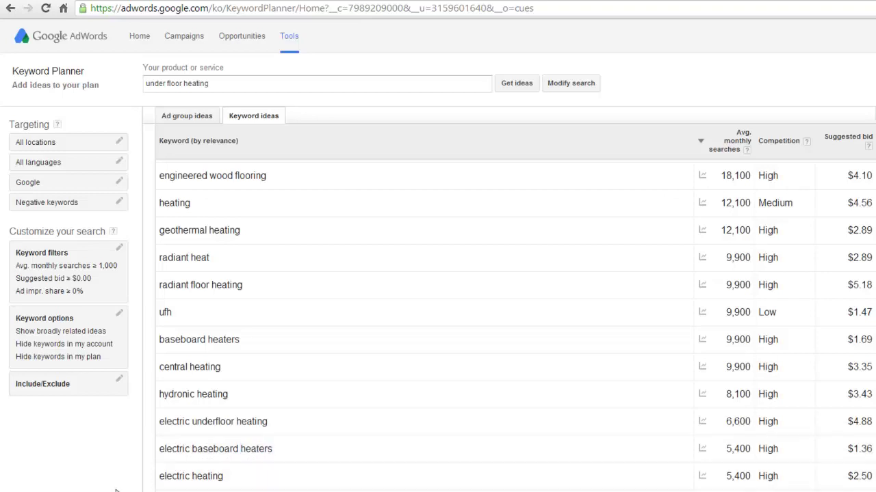
click(54, 384)
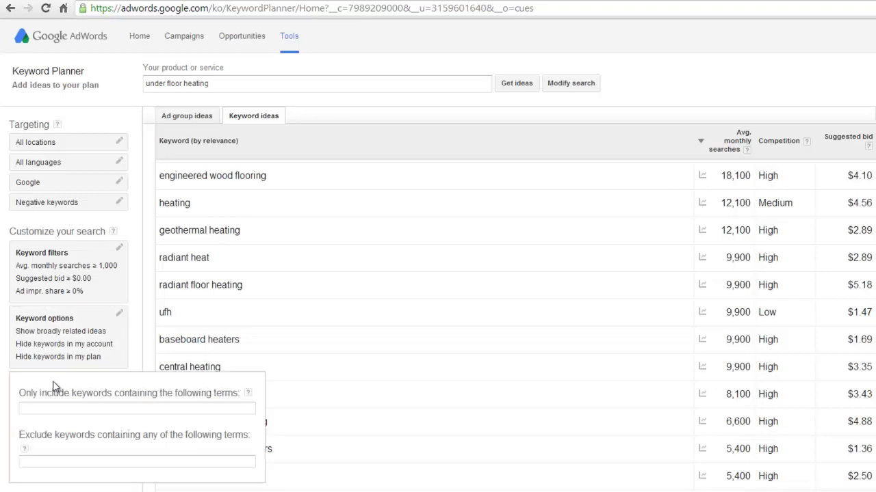
click(98, 463)
key(ctrl+v)
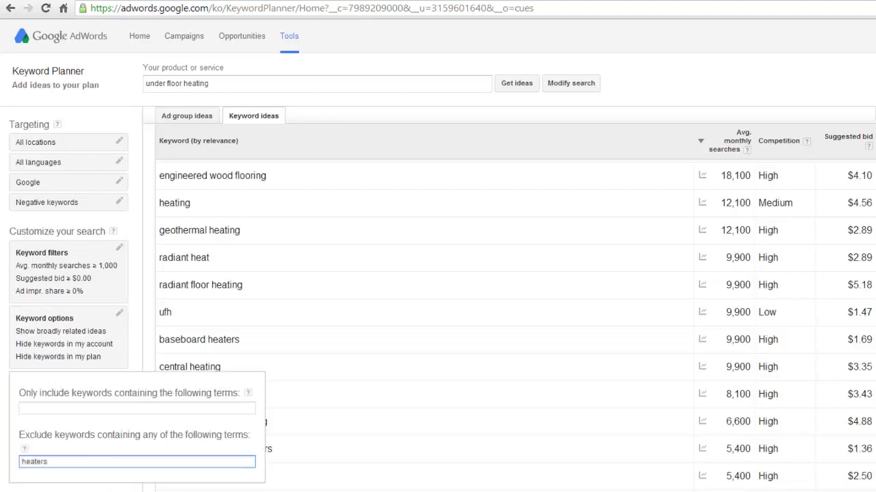
click(236, 83)
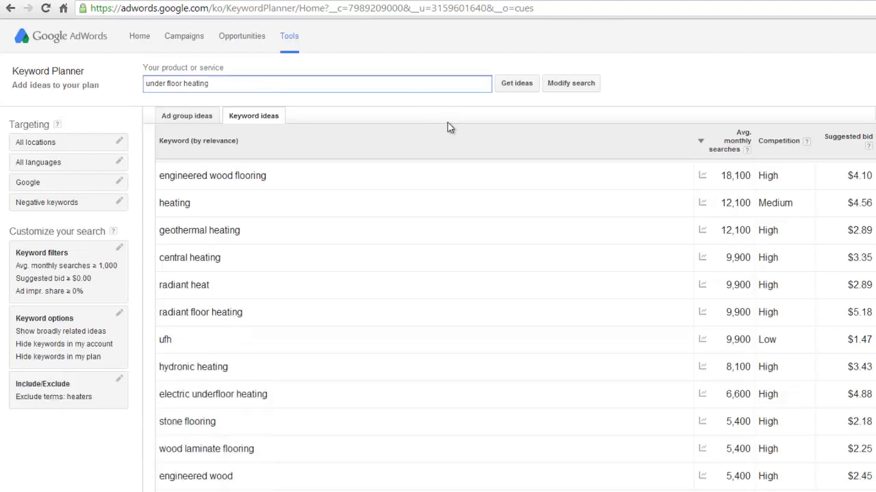